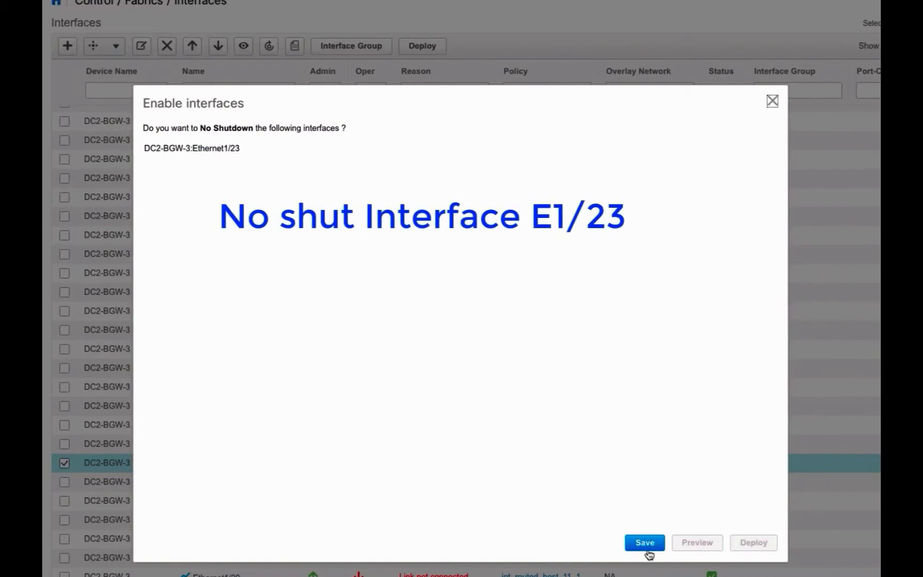
# - Save and deploy the No Shutdown change for interface Ethernet1/23 on DC2-BGW-3, and acknowledge the deployment
pyautogui.click(646, 542)
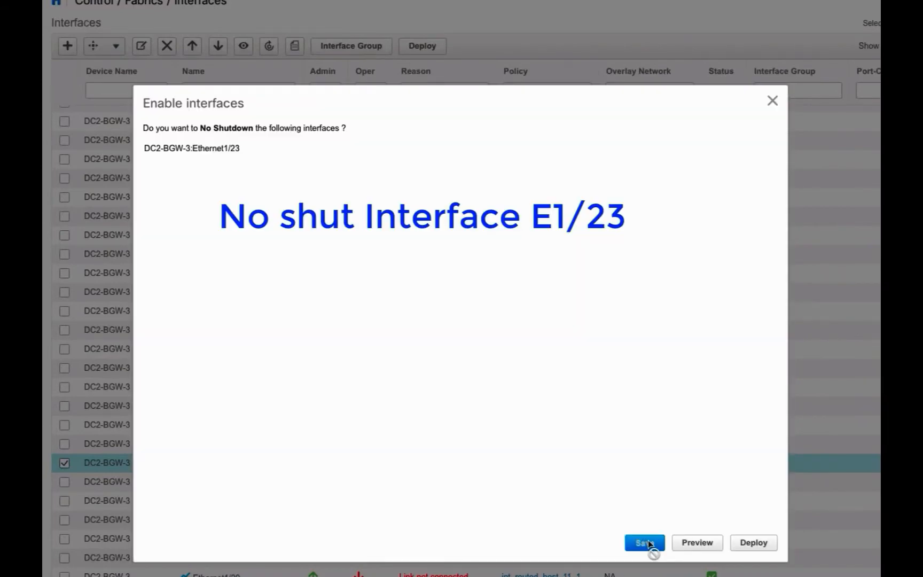
pyautogui.click(758, 543)
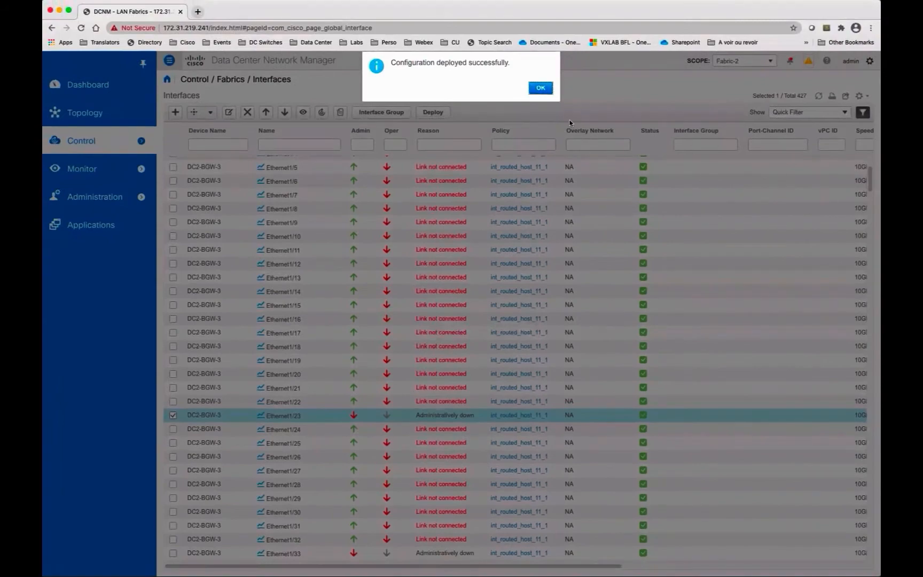
pyautogui.click(545, 89)
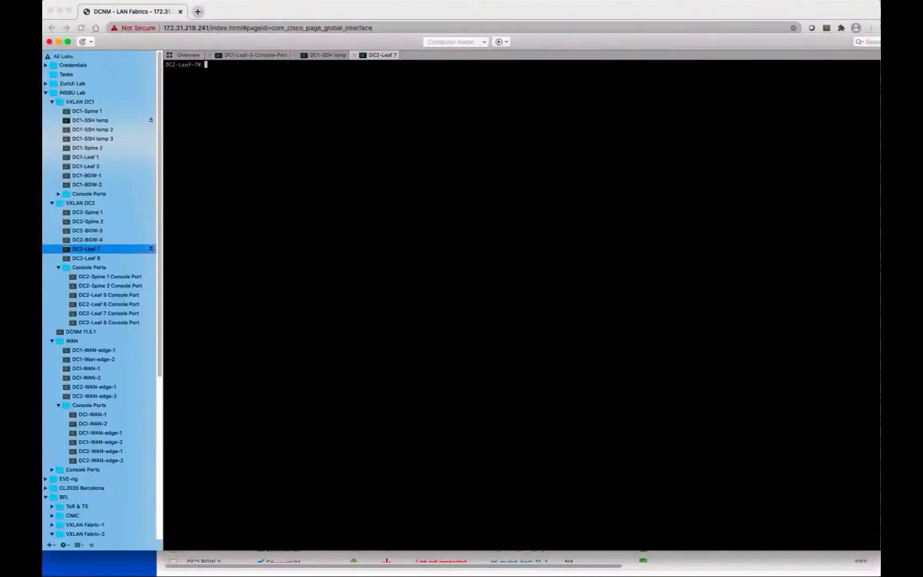
# - Switch to the DC2-Leaf 7 terminal session and run "sho ip route vrf yves-tenant-1"
pyautogui.write('sho ip route vrf yves-tenant-1')
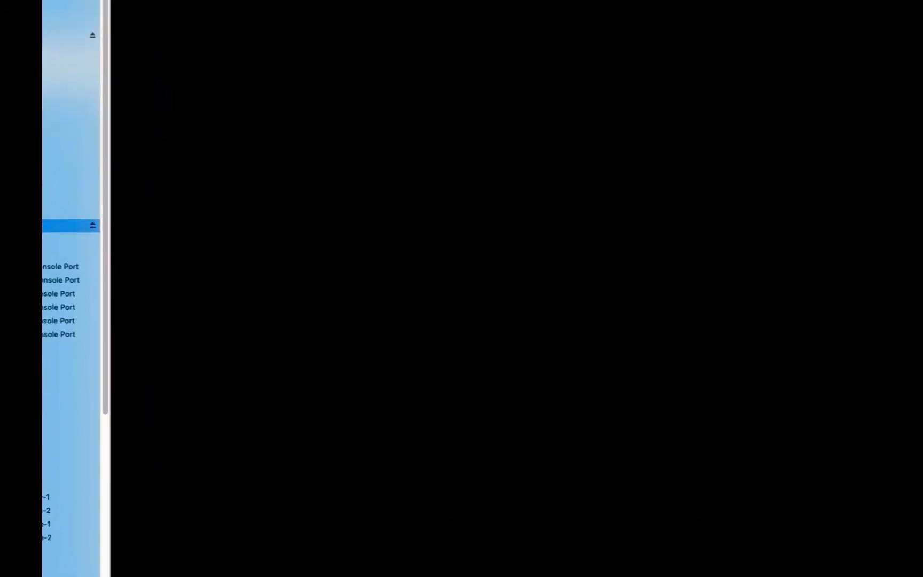
pyautogui.press('Return')
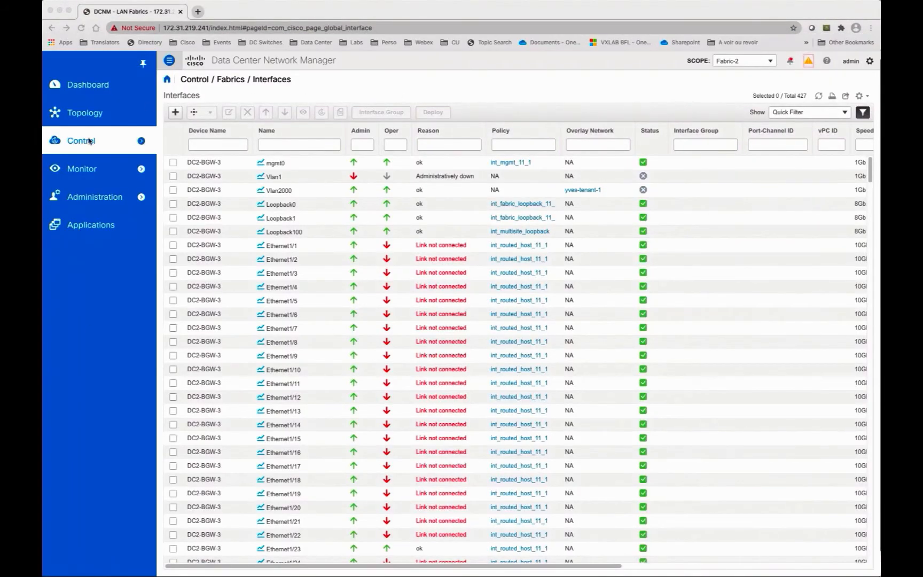
# - Switch back to DCNM and review Fabric-2's VRF Lite Deployment options in its resource settings, keeping Manual and discarding the edit
pyautogui.click(109, 146)
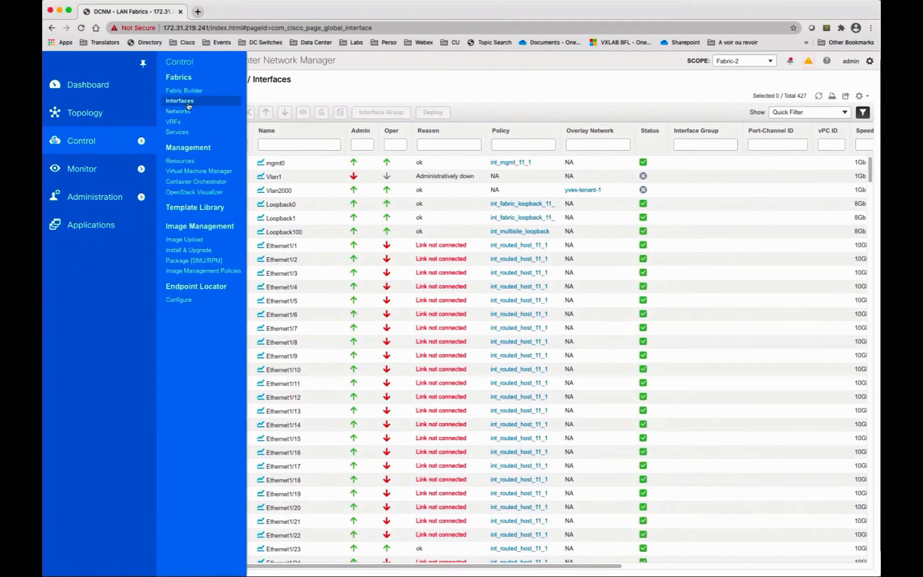
pyautogui.click(189, 91)
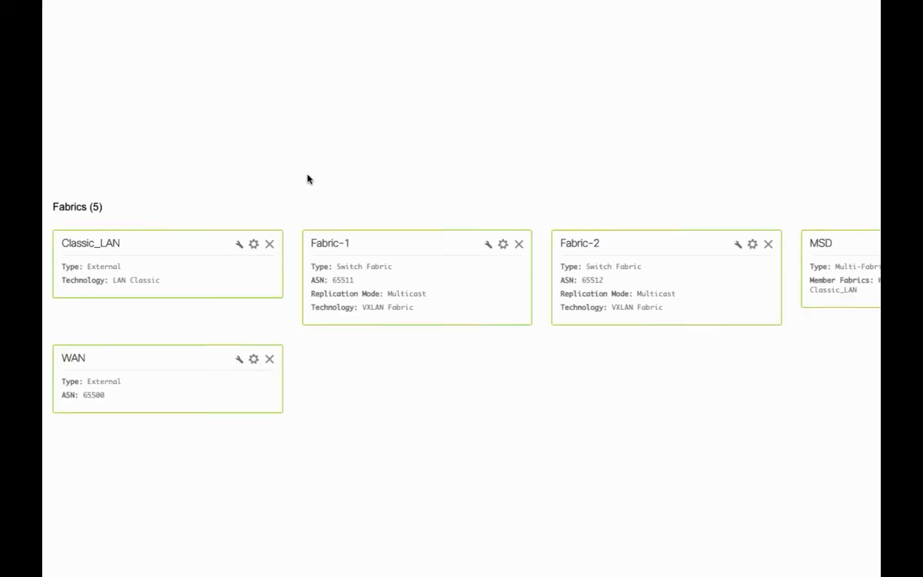
pyautogui.click(669, 228)
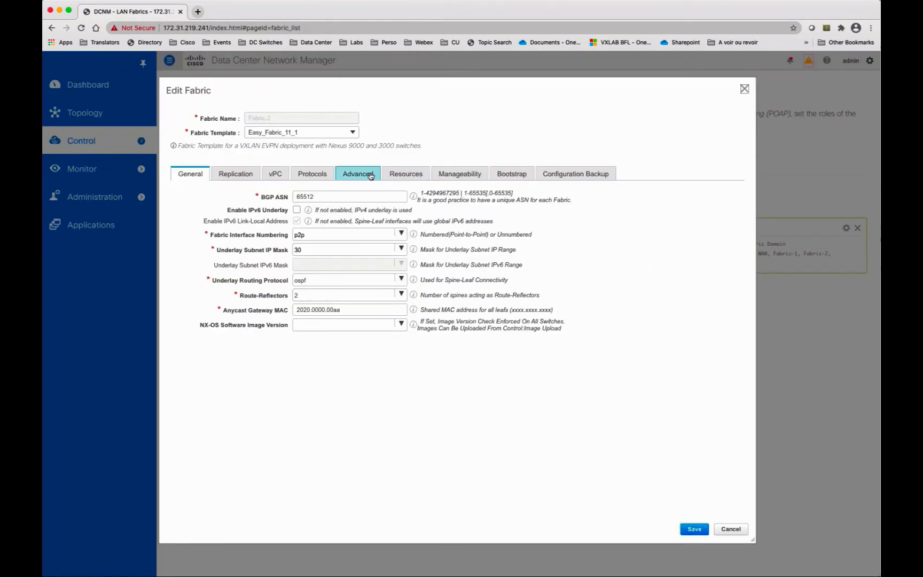
pyautogui.click(400, 175)
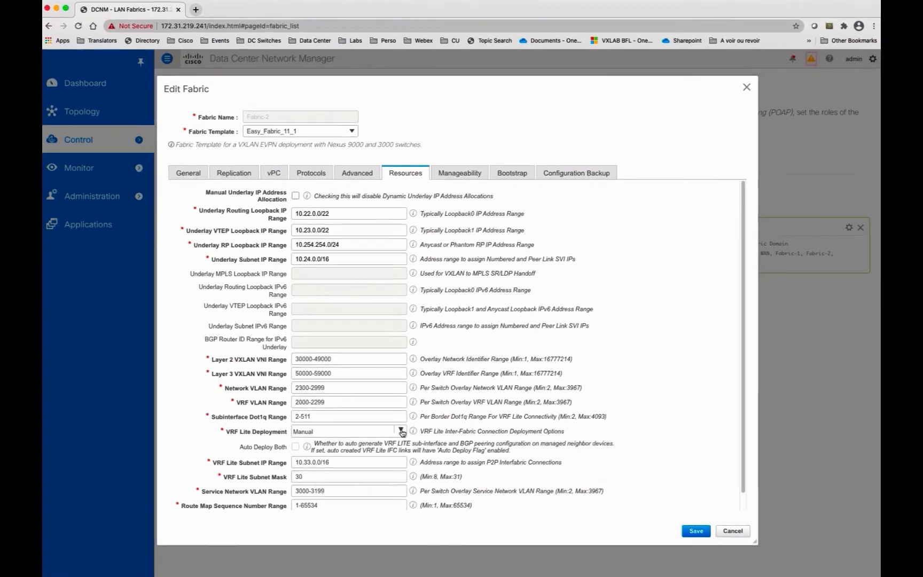
pyautogui.click(402, 430)
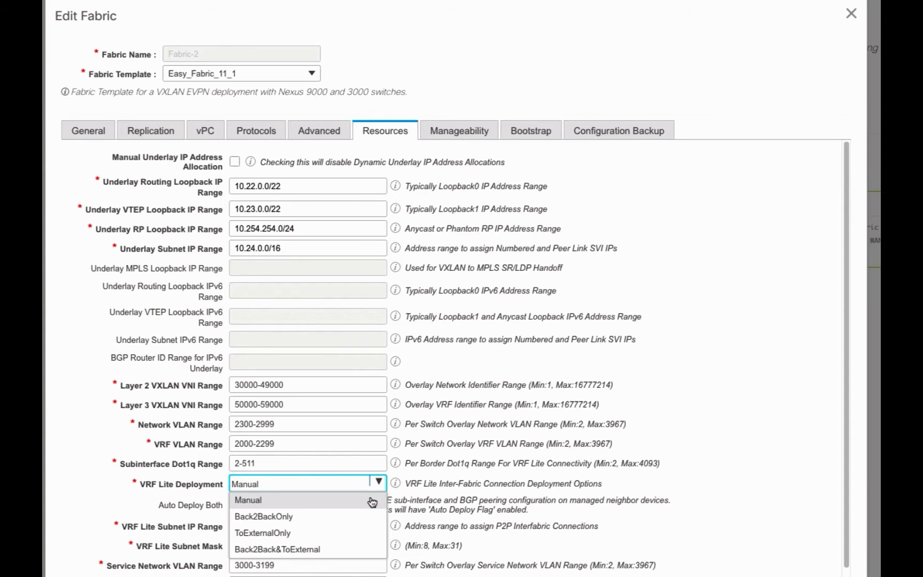
pyautogui.click(372, 503)
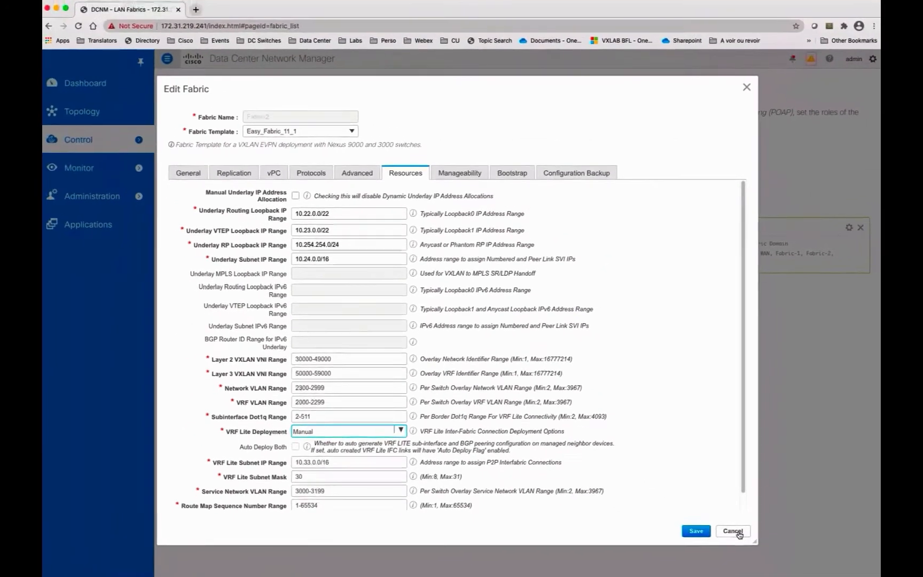
pyautogui.click(731, 529)
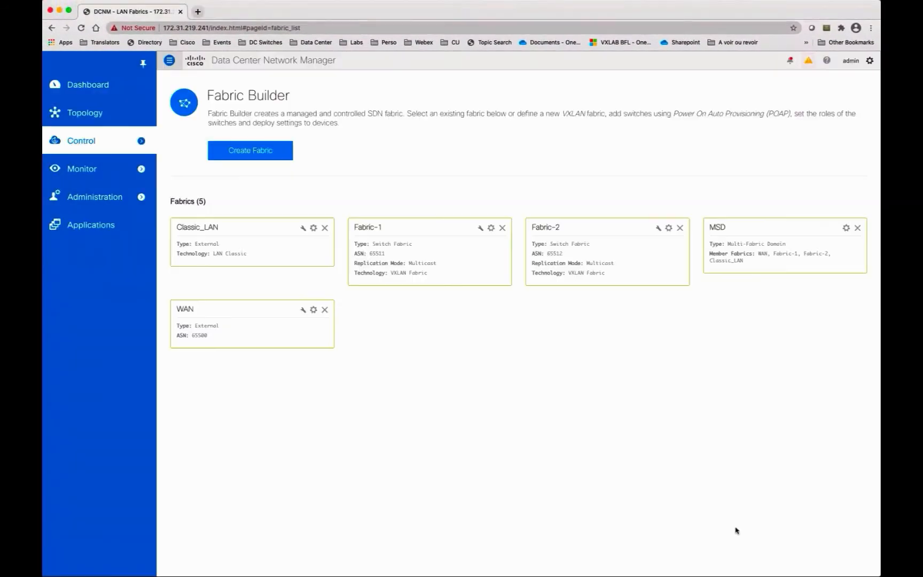
# - Open the Fabric-2 to WAN link between DC2-BGW-3 Ethernet1/23 and DCI-WAN-2 for editing
pyautogui.click(580, 257)
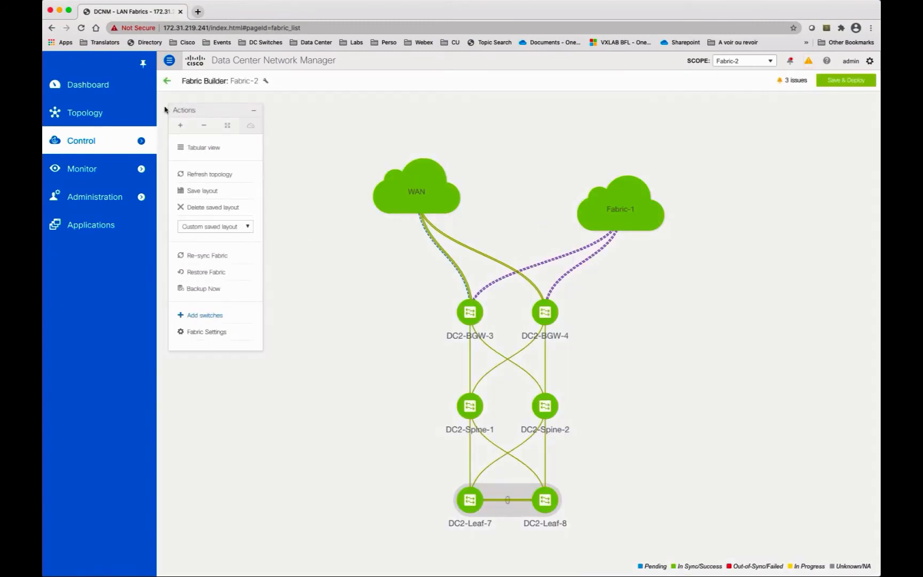
pyautogui.click(197, 148)
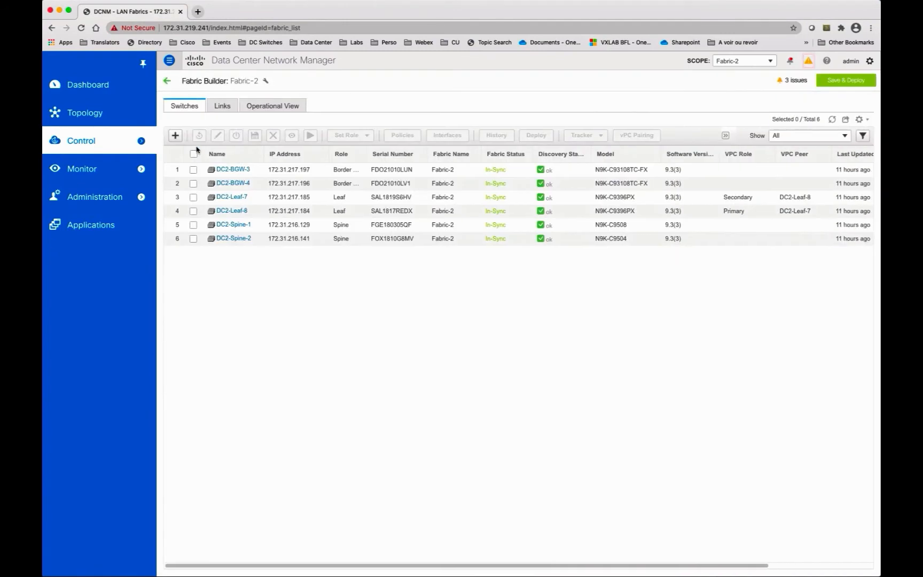
pyautogui.click(218, 105)
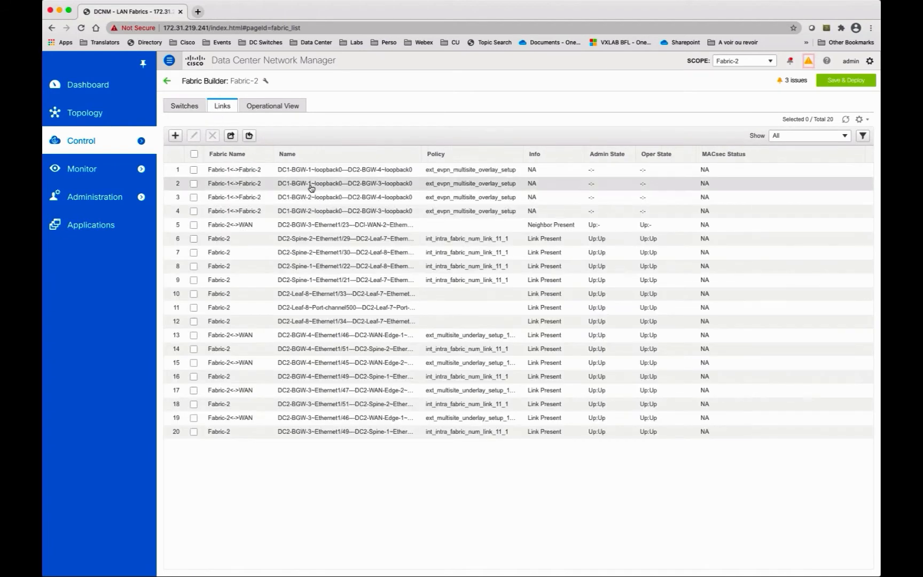
pyautogui.click(194, 224)
pyautogui.click(195, 137)
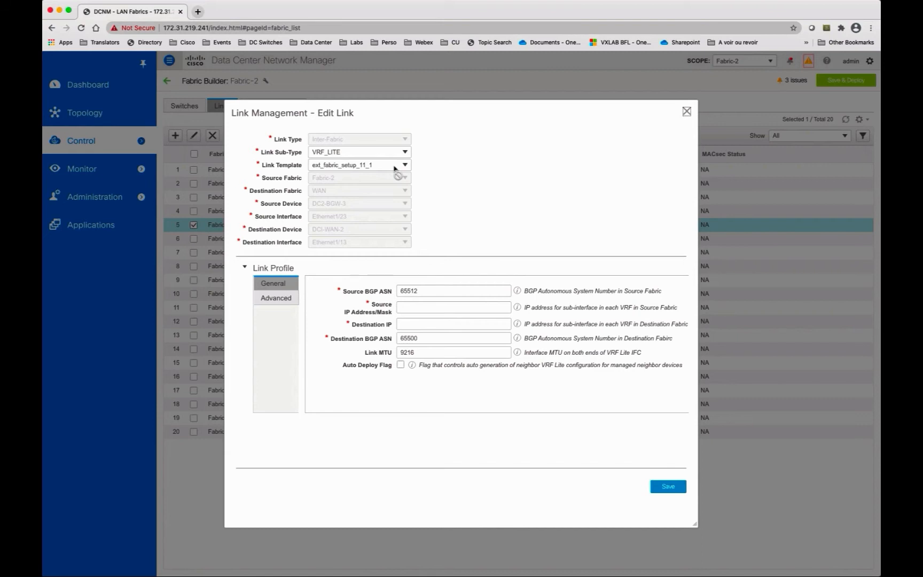
# - Set the link's source IP address/mask to 10.33.0.5/30 and destination IP to 10.33.0.6, and save the link
pyautogui.click(421, 305)
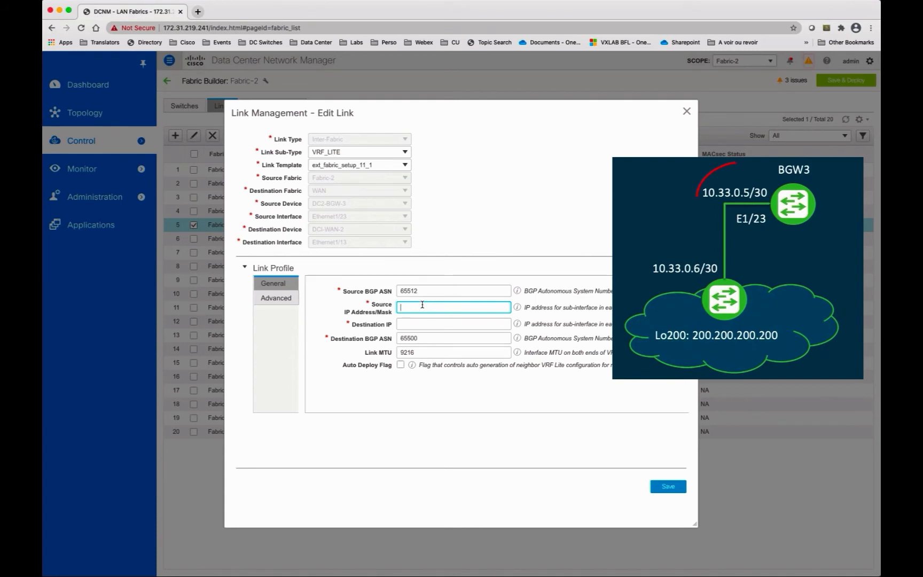
pyautogui.write('10.33.')
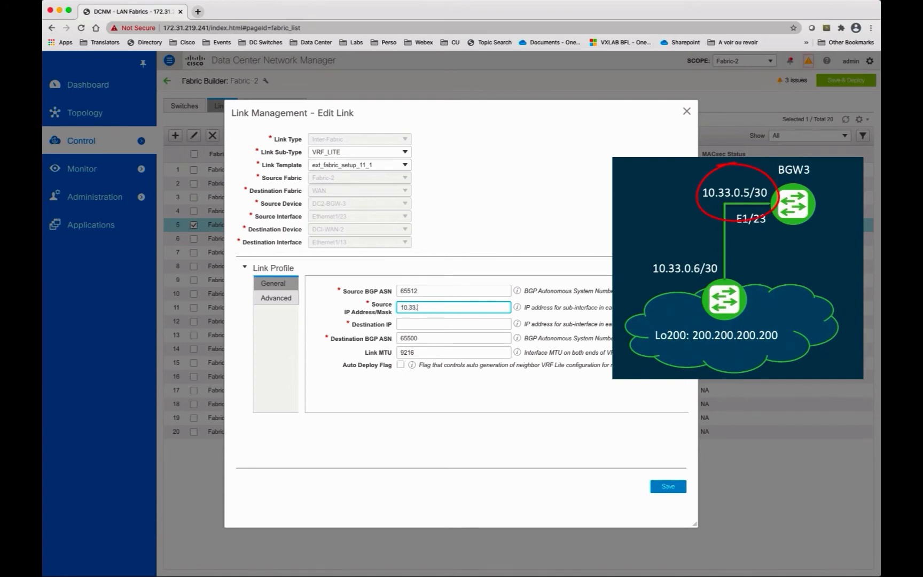
pyautogui.write('0.5/3')
pyautogui.write('0')
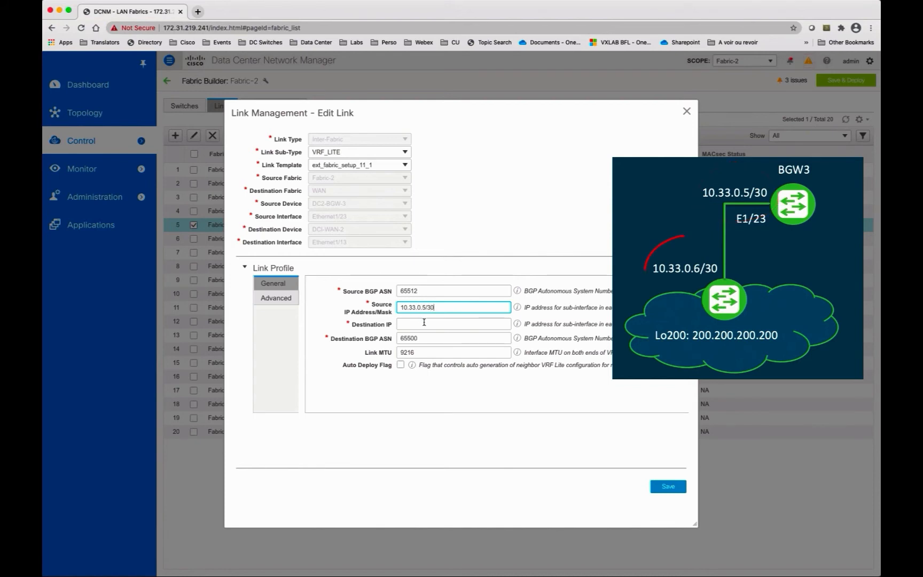
pyautogui.click(425, 323)
pyautogui.write('10.3')
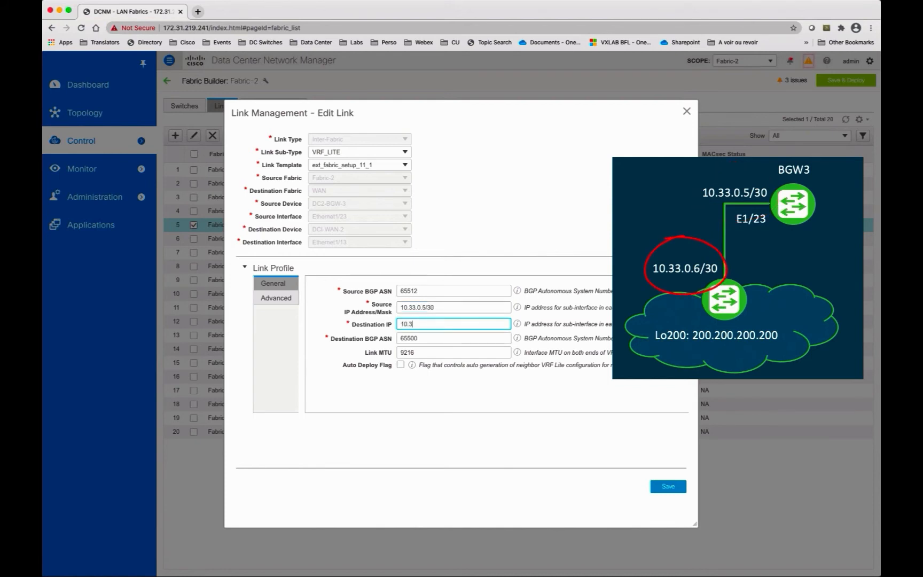
pyautogui.write('3.0.6')
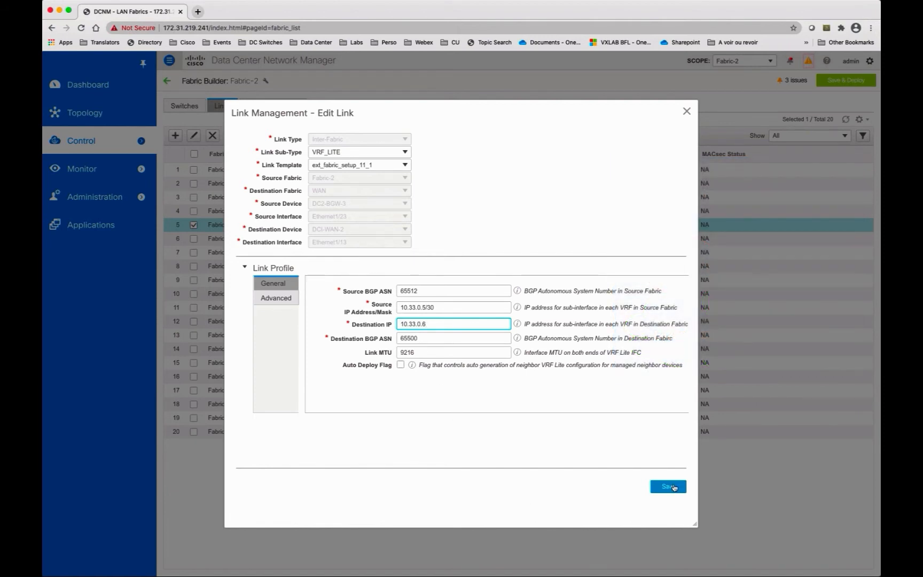
pyautogui.click(674, 488)
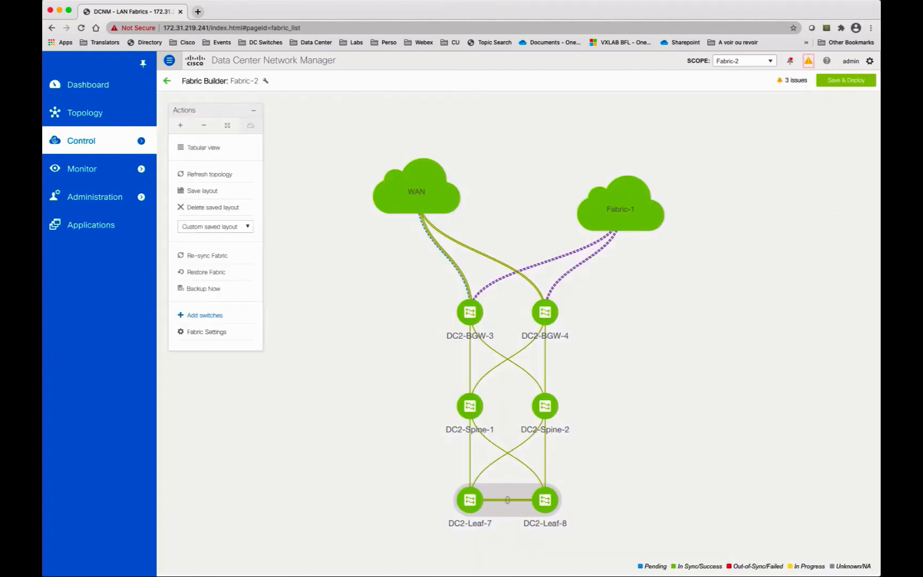
# - Open the VRF extension attachment of DC2-BGW-3 for VRF yves-tenant-1 in the MSD fabric
pyautogui.moveTo(120, 141)
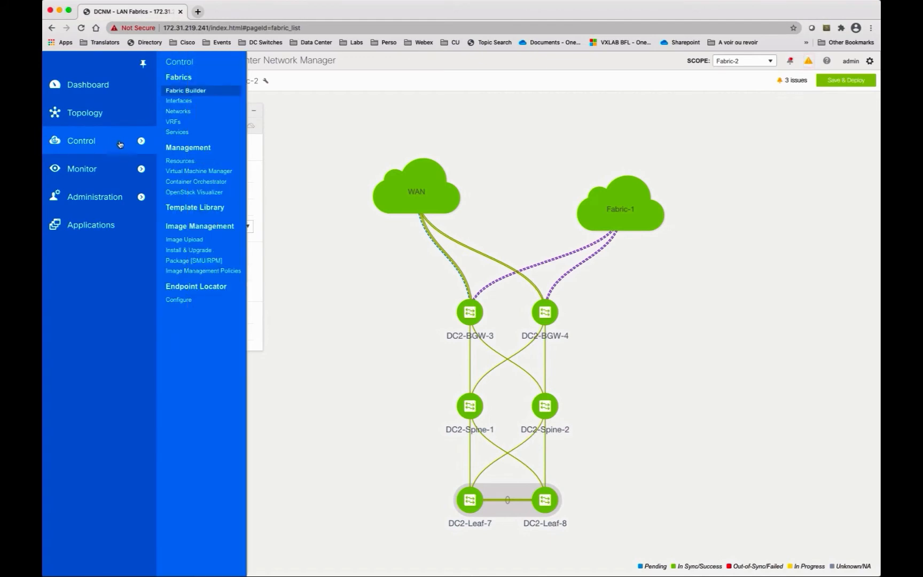
pyautogui.click(174, 123)
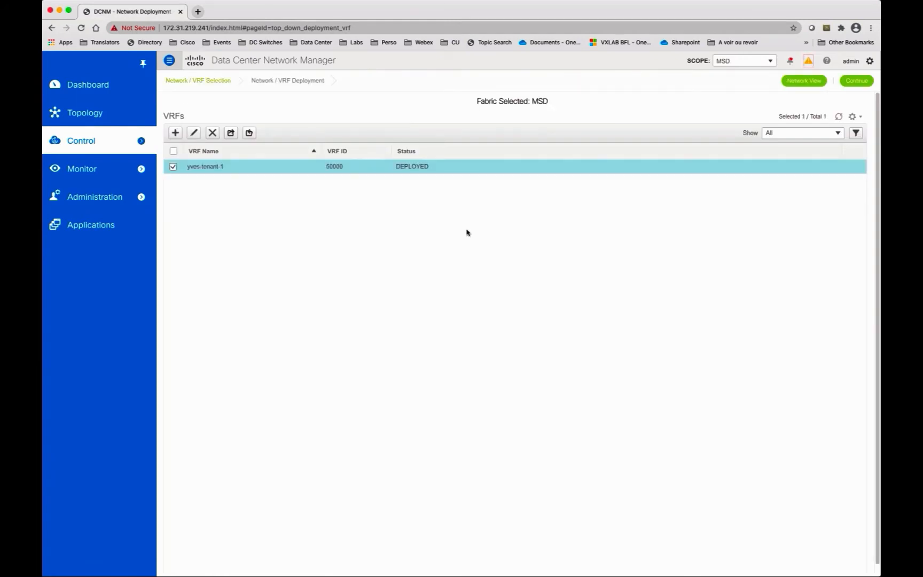
pyautogui.click(856, 81)
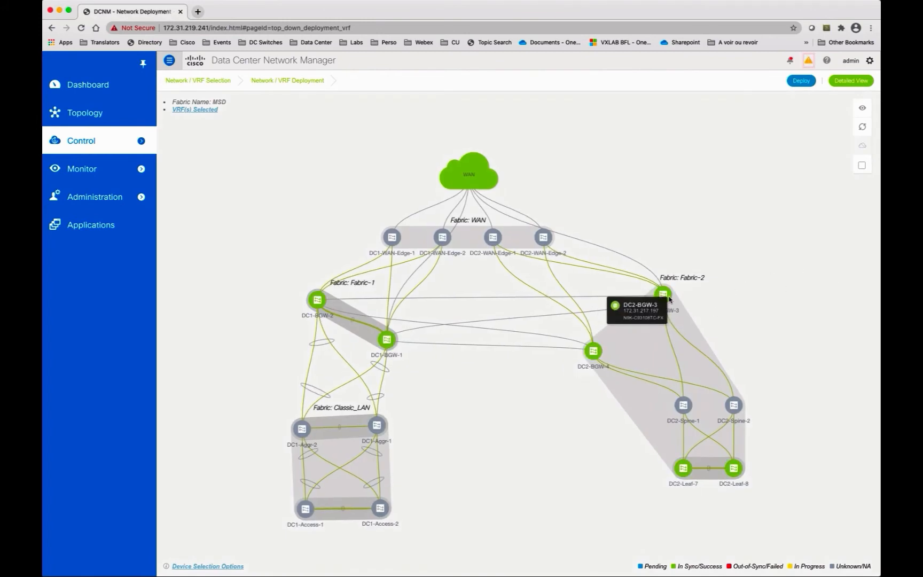
pyautogui.click(669, 298)
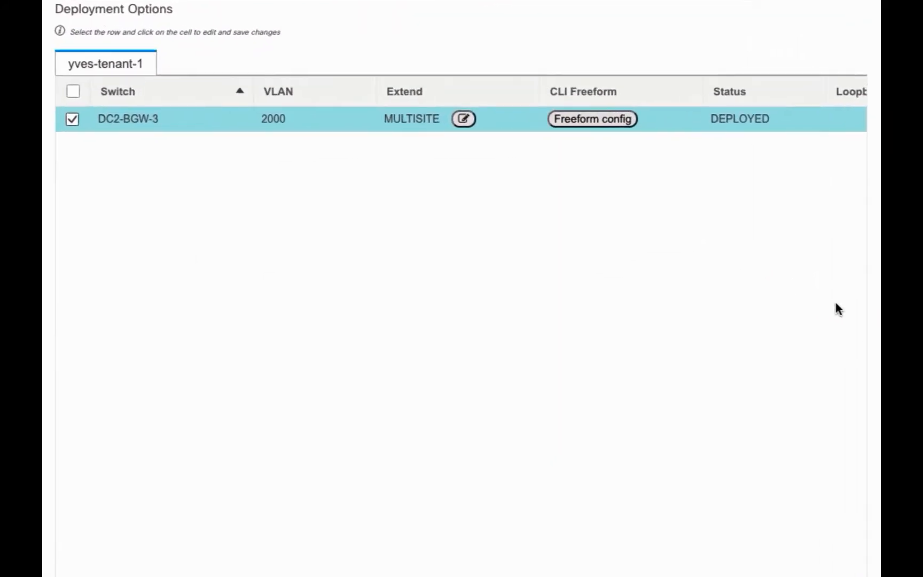
# - Set the Extend option of DC2-BGW-3 to MULTISITE + VRF_LITE
pyautogui.click(462, 117)
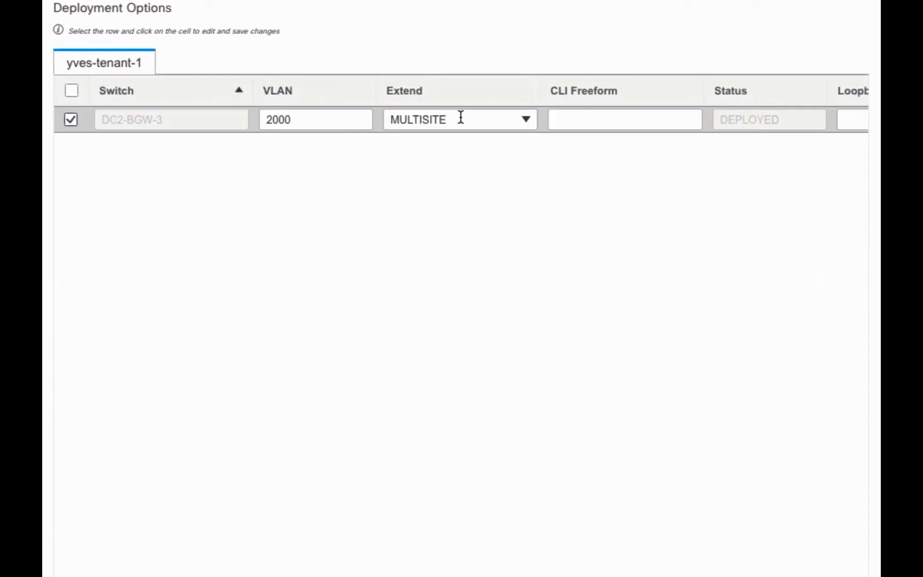
pyautogui.click(525, 120)
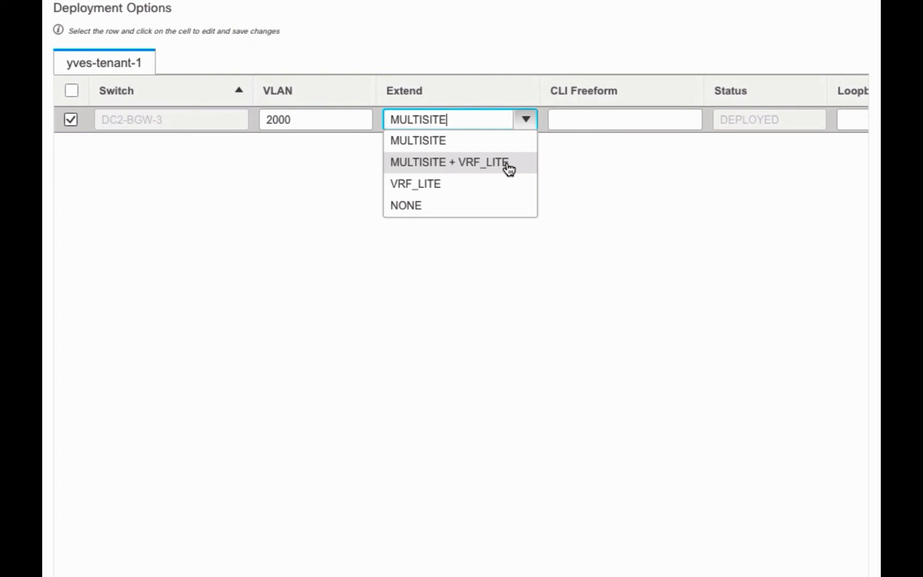
pyautogui.click(527, 167)
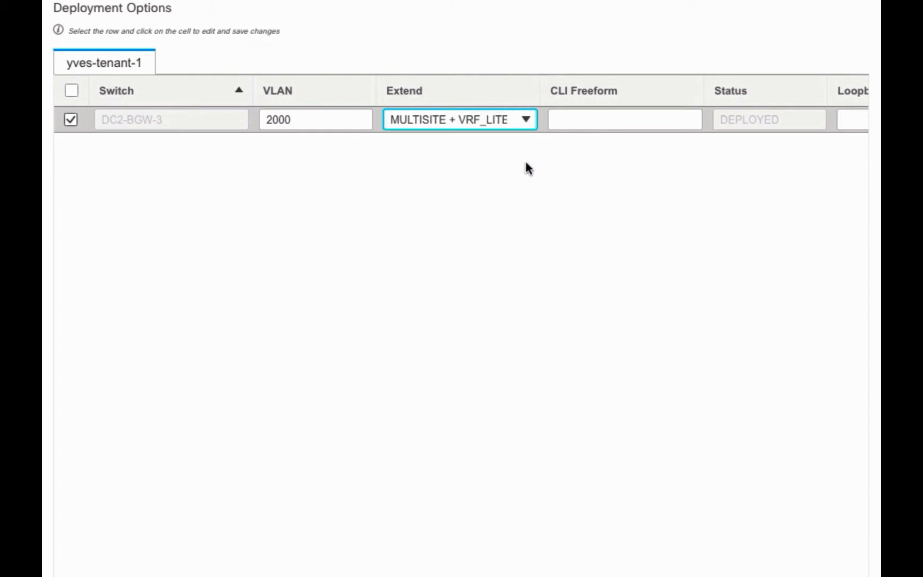
pyautogui.click(527, 164)
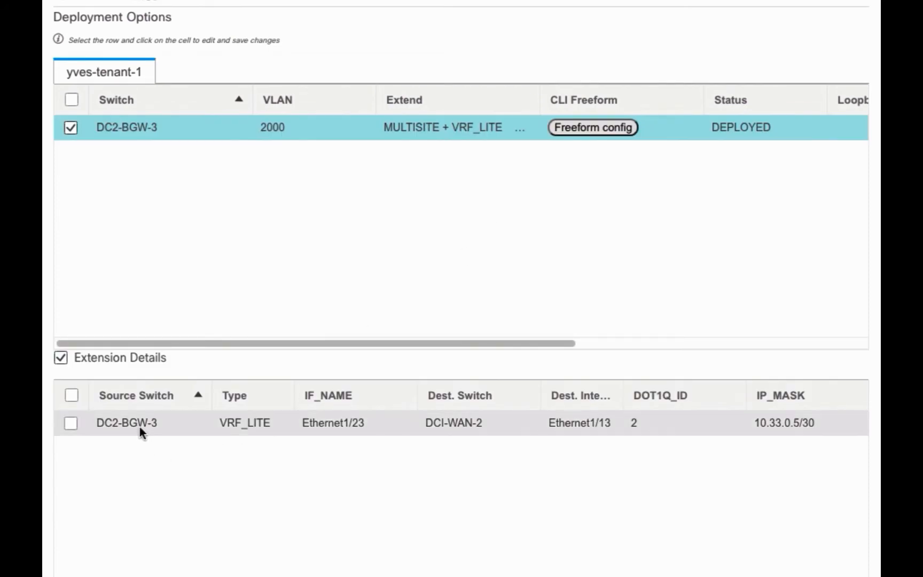
# - Select the VRF_LITE extension from DC2-BGW-3 Ethernet1/23 to DCI-WAN-2, review its details, and save the attachment
pyautogui.click(71, 423)
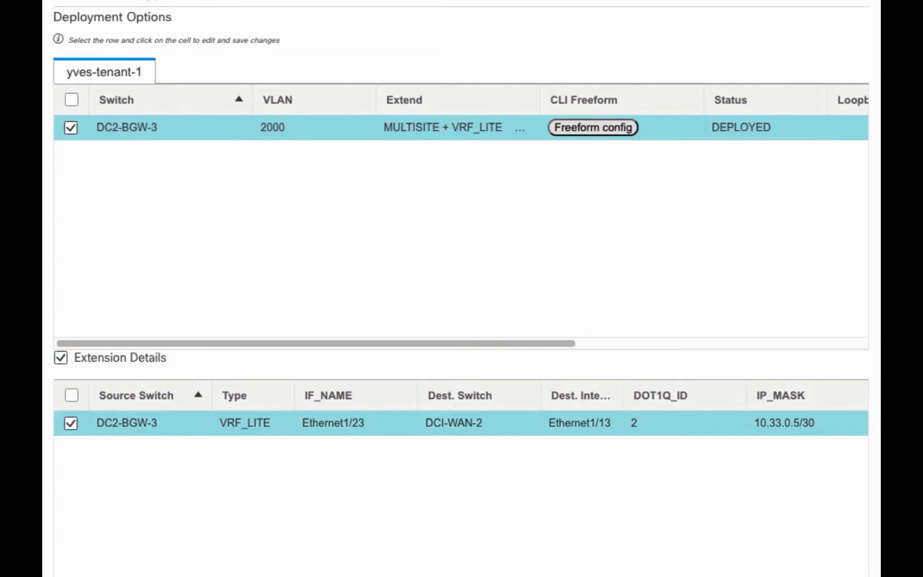
pyautogui.hscroll(10, 461, 423)
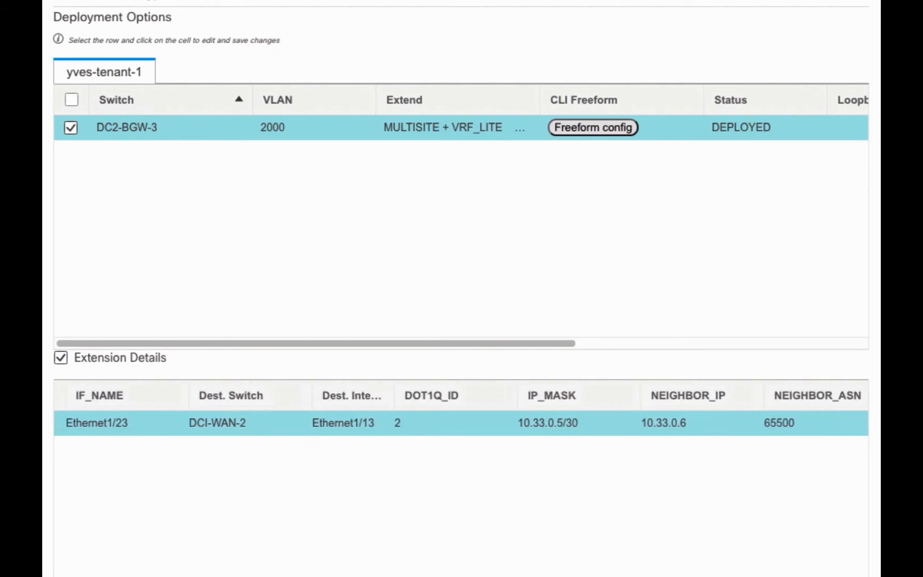
pyautogui.hscroll(3, 461, 422)
pyautogui.hscroll(10, 460, 422)
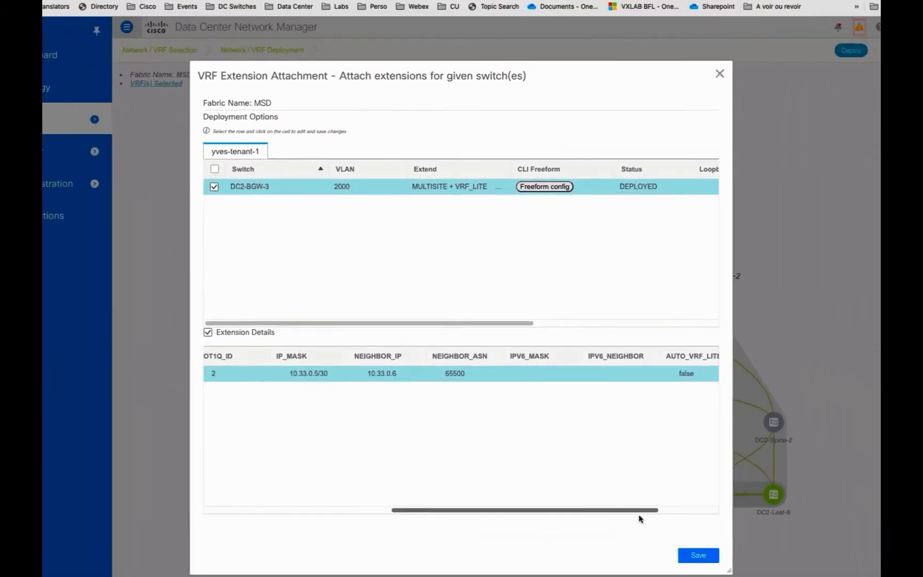
pyautogui.moveTo(642, 517); pyautogui.dragTo(362, 492)
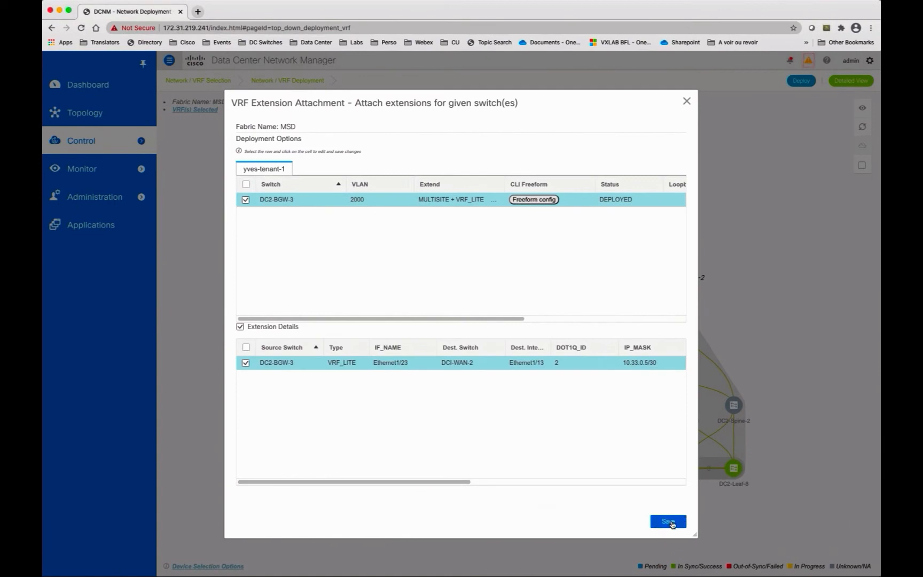
pyautogui.click(670, 522)
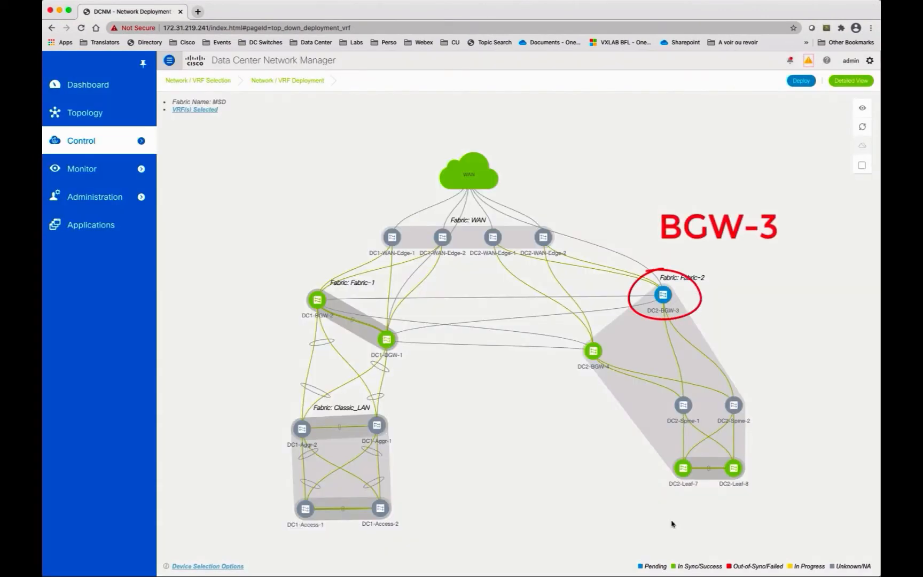
# - Deploy the pending VRF extension configuration to DC2-BGW-3 and open the Fabric Builder
pyautogui.click(809, 81)
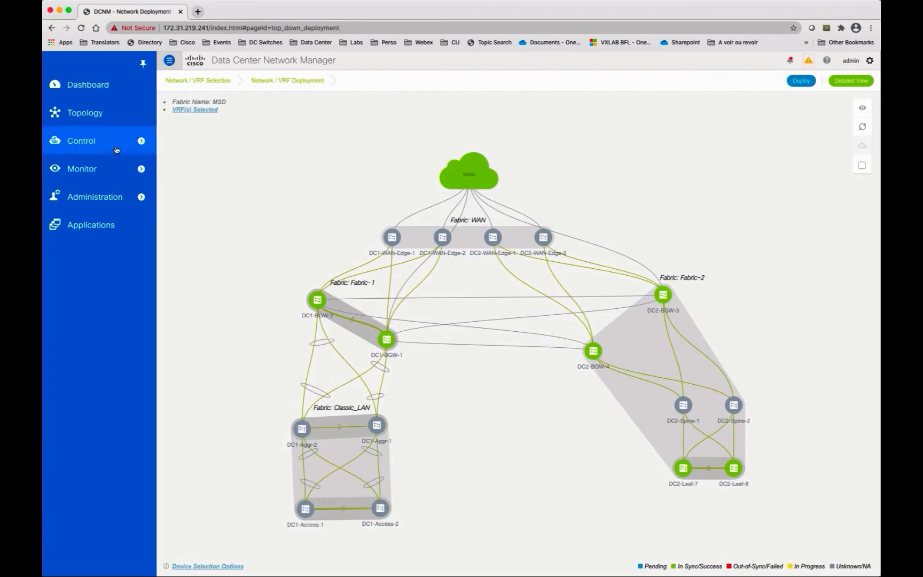
pyautogui.moveTo(123, 147)
pyautogui.click(183, 91)
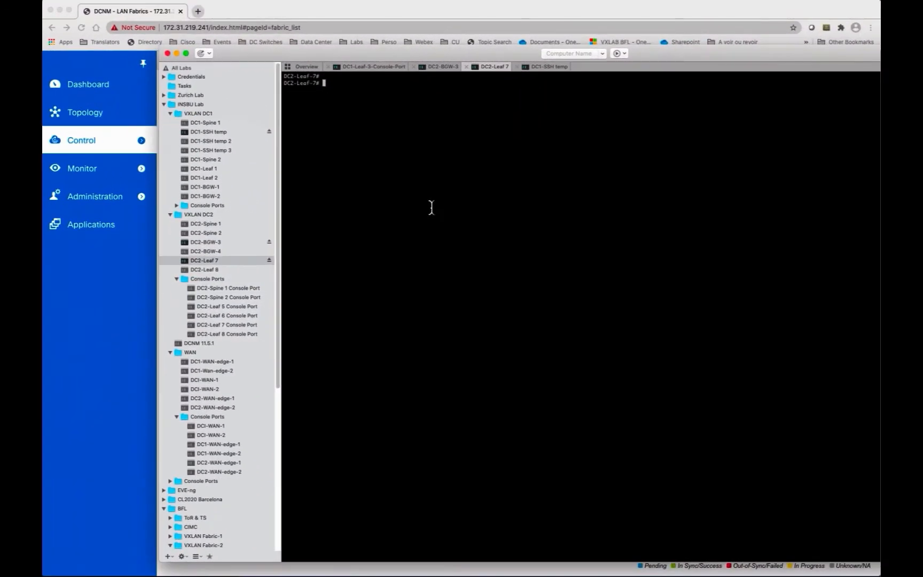
# - In the SSH terminal, run "sho ip route vrf yves-tenant-1" on DC2-Leaf-7 and rerun the second-last command from the history on DC1-BGW-1
pyautogui.write('show ip route vrf yves-tenant-1')
pyautogui.press('Return')
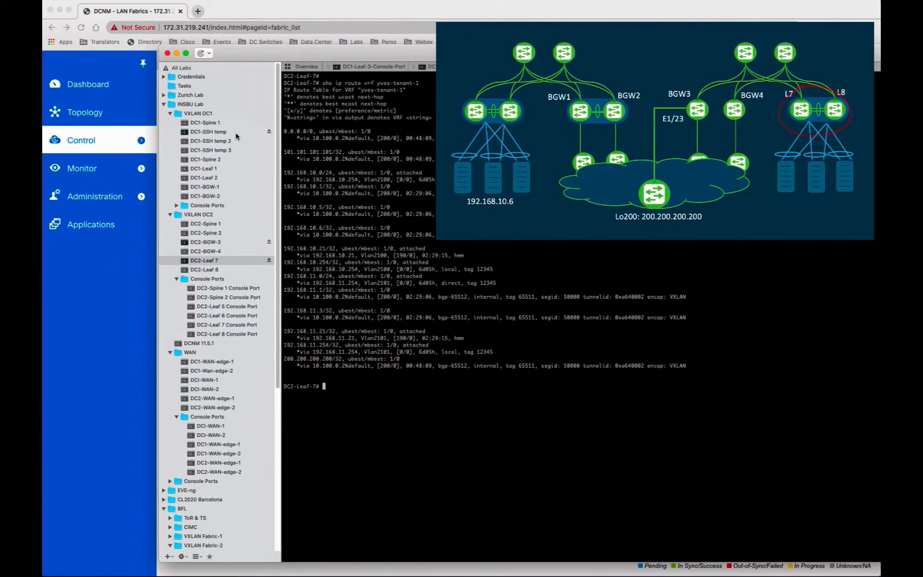
pyautogui.click(236, 135)
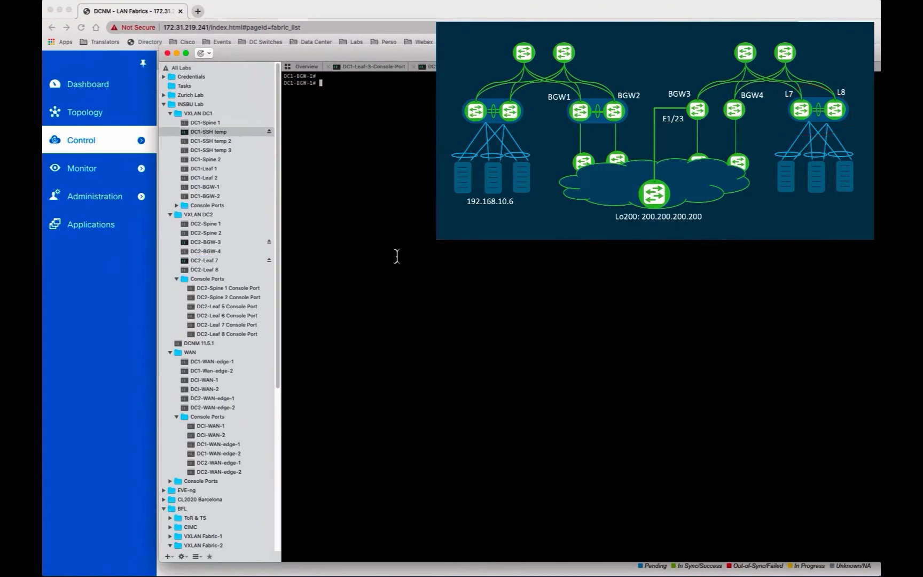
pyautogui.press('Up')
pyautogui.press('Up')
pyautogui.press('Return')
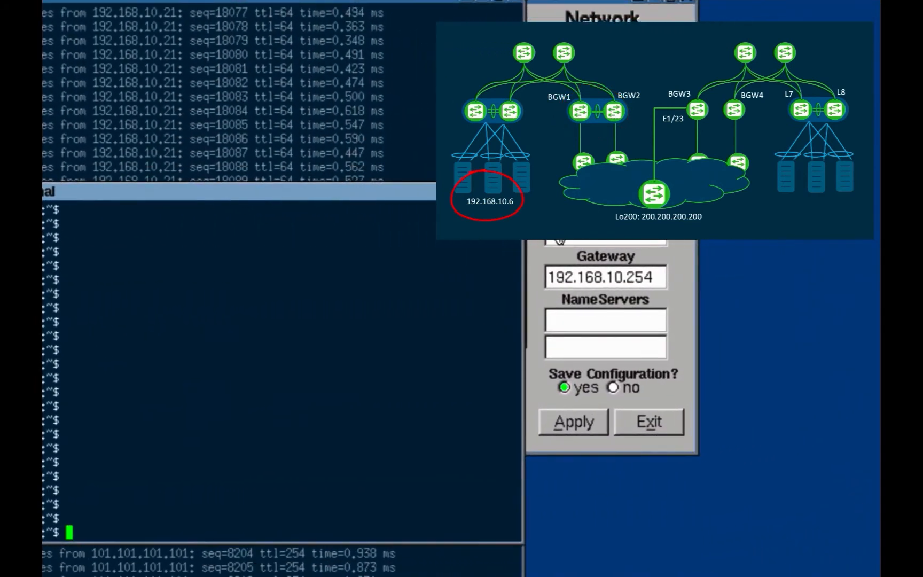
# - Ping 200.200.200.200 from the terminal of host 192.168.10.6 and switch back to the Fabric-2 topology in DCNM
pyautogui.write('ping 200.200.200.200')
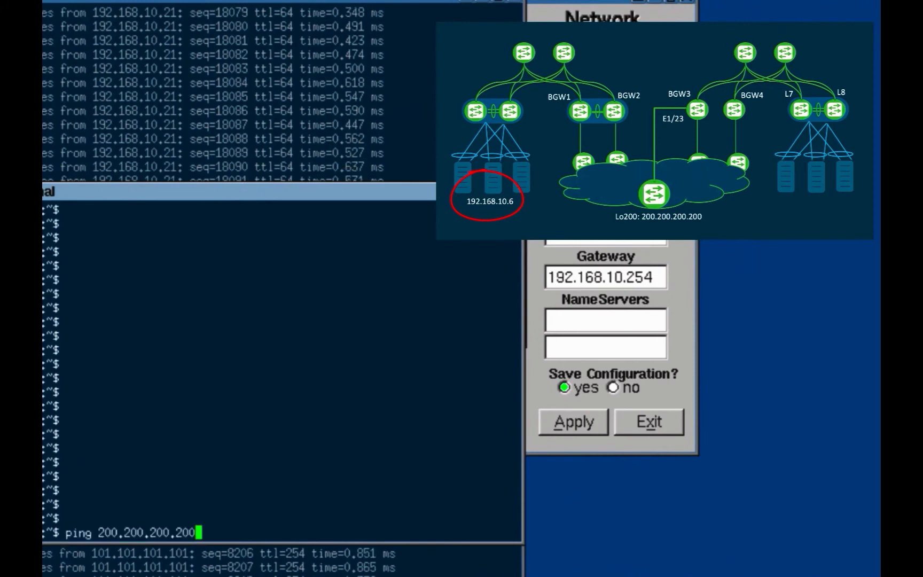
pyautogui.press('Return')
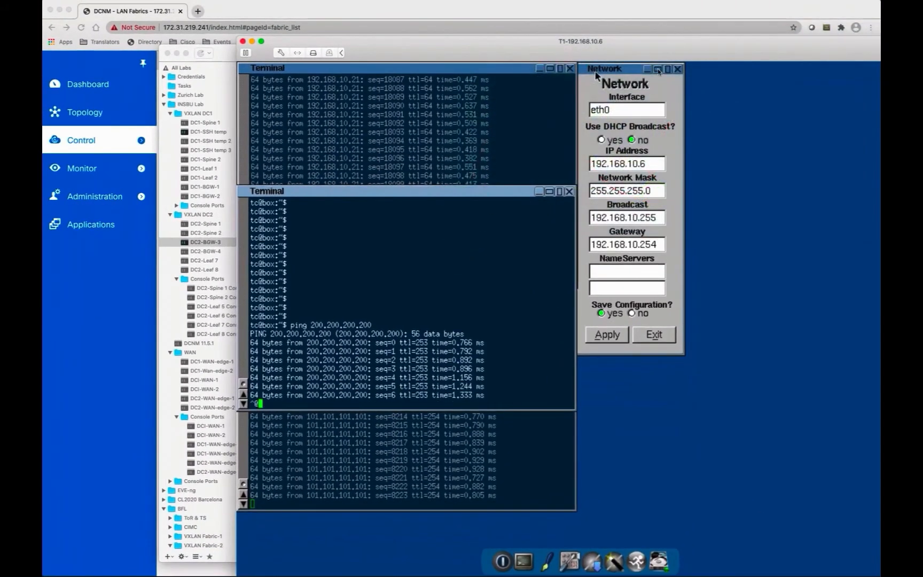
pyautogui.click(641, 9)
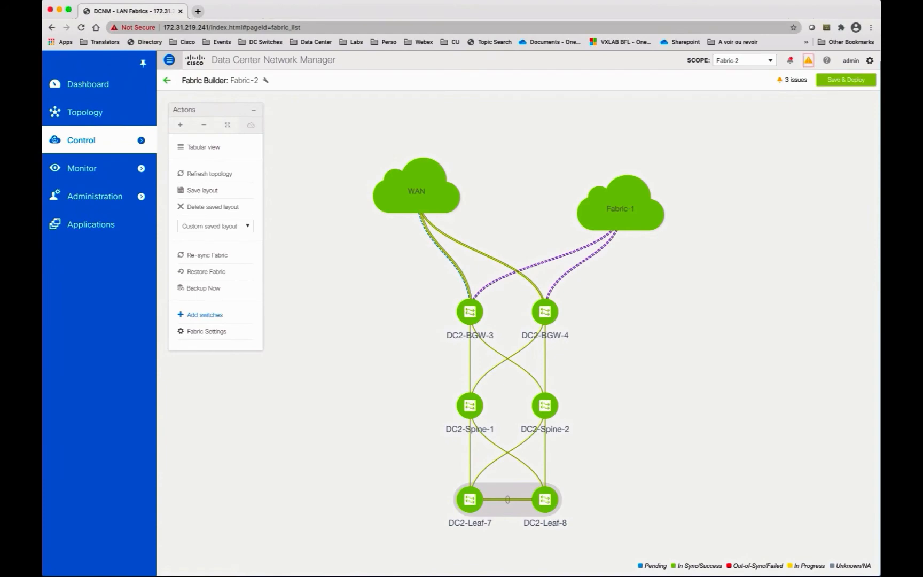